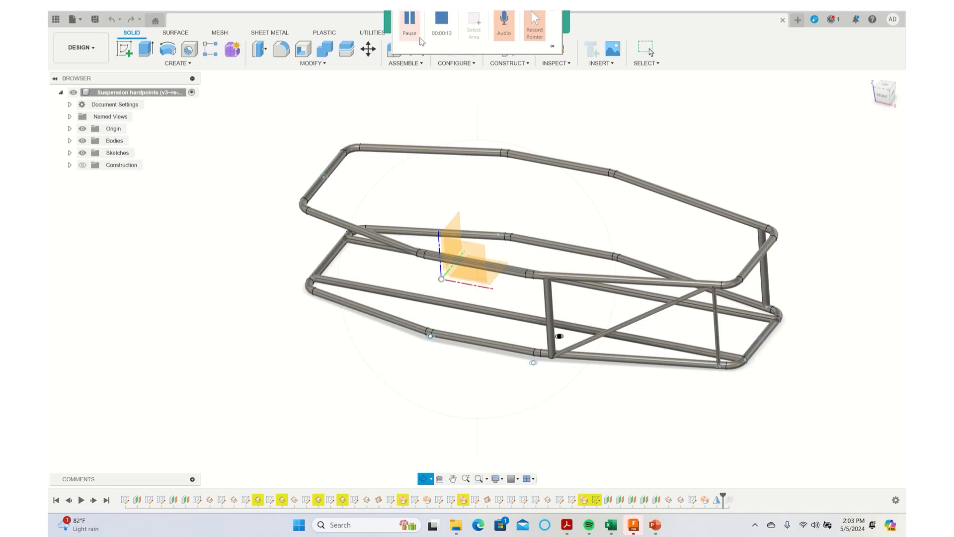
# - Orbit the Suspension hardpoints tubular frame model to view it from another side
pyautogui.moveTo(501, 175)
pyautogui.mouseDown()
pyautogui.moveTo(487, 180)
pyautogui.moveTo(531, 168)
pyautogui.moveTo(510, 180)
pyautogui.mouseUp()
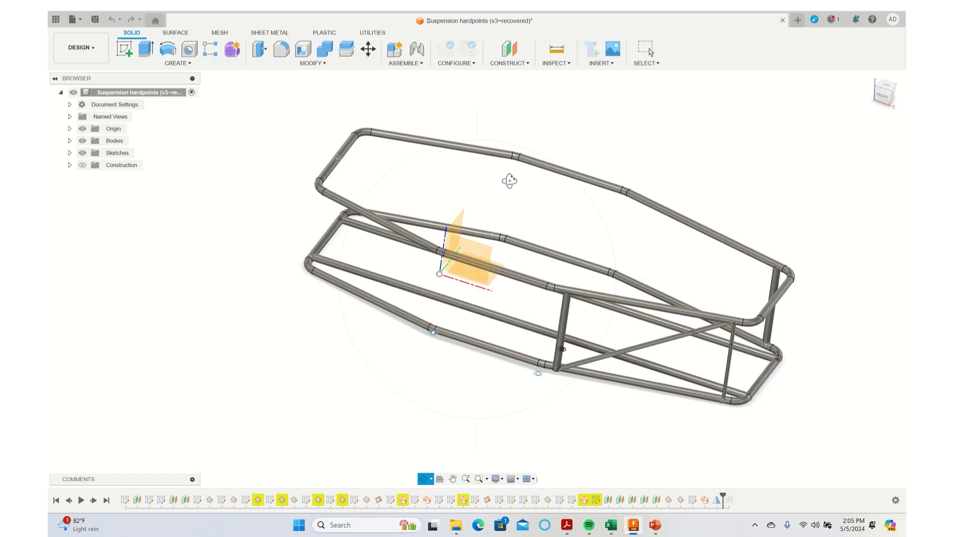
# - Switch from Fusion 360 to the Excel flexural stress worksheet
pyautogui.click(611, 525)
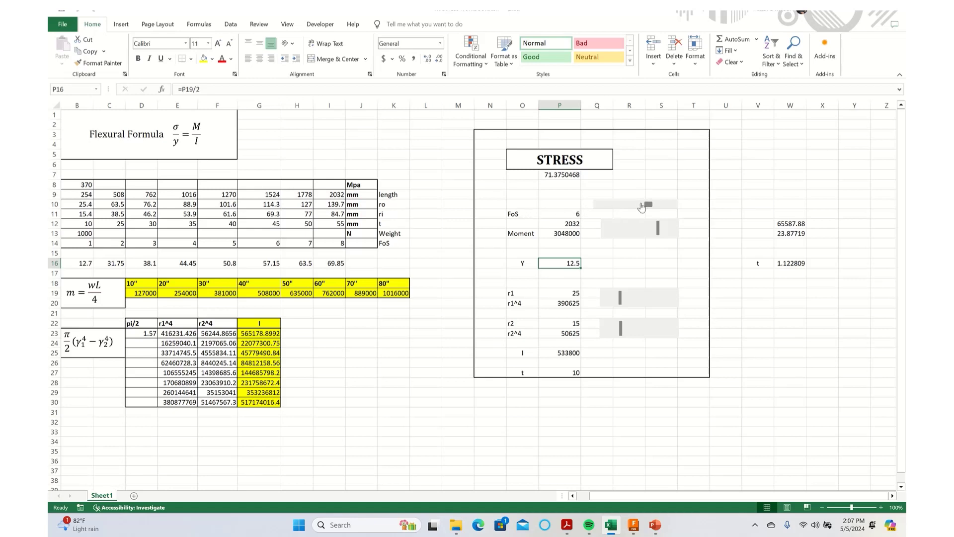
# - Raise the factor of safety to 8, so moment becomes 4064000 and stress about 95.17
pyautogui.moveTo(642, 207); pyautogui.dragTo(668, 208)
# - Set the tube length to 1500, giving moment 3000000 and stress about 70.25
pyautogui.moveTo(665, 204)
pyautogui.mouseDown()
pyautogui.moveTo(628, 211)
pyautogui.moveTo(666, 210)
pyautogui.mouseUp()
pyautogui.moveTo(657, 231)
pyautogui.mouseDown()
pyautogui.moveTo(629, 232)
pyautogui.moveTo(647, 234)
pyautogui.mouseUp()
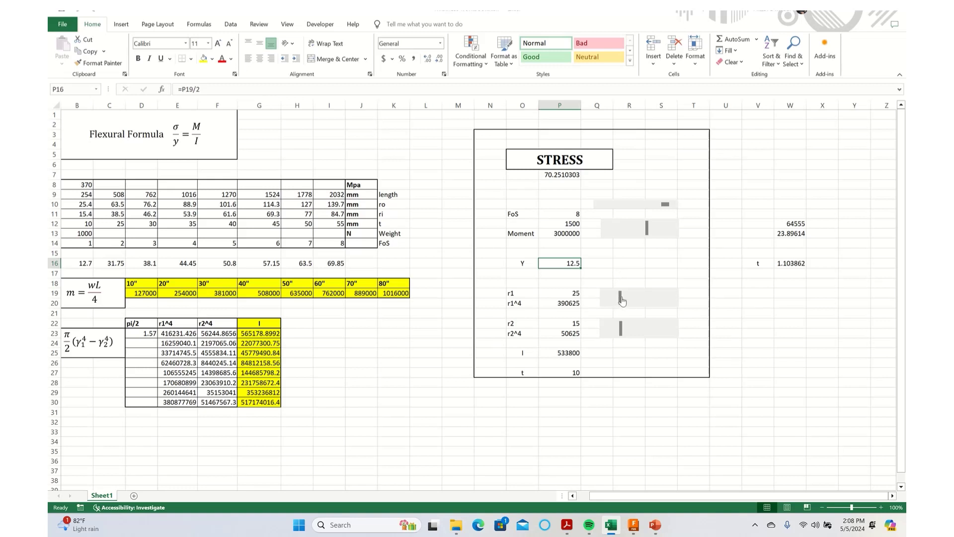
# - Increase r1 to 88 and r2 to 41, giving wall thickness 47 and stress about 1.47
pyautogui.moveTo(621, 300); pyautogui.dragTo(634, 300)
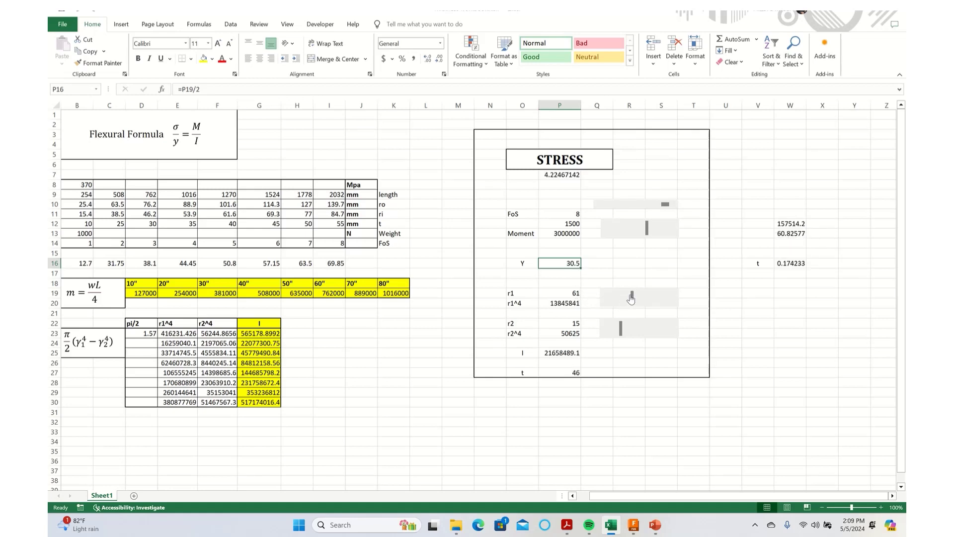
pyautogui.moveTo(631, 301); pyautogui.dragTo(637, 300)
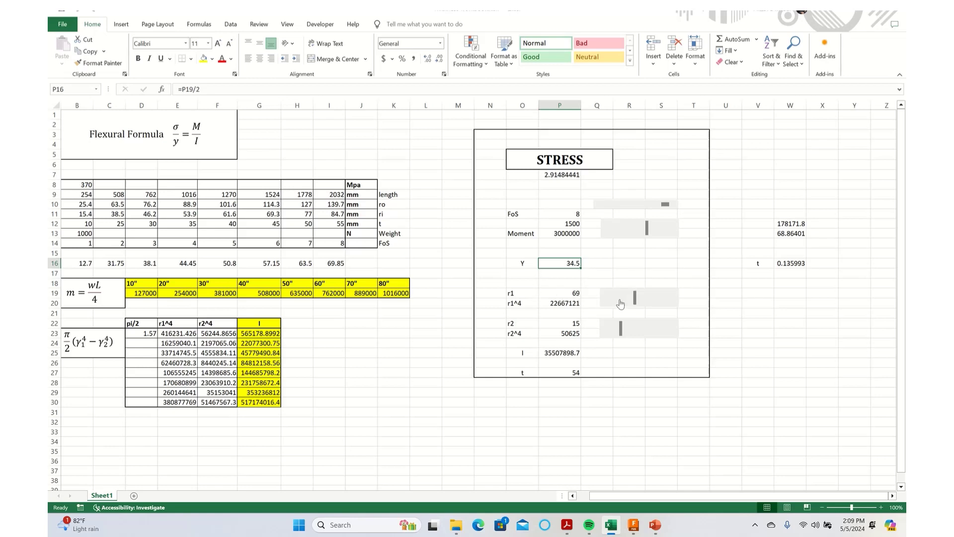
pyautogui.moveTo(634, 298); pyautogui.dragTo(638, 298)
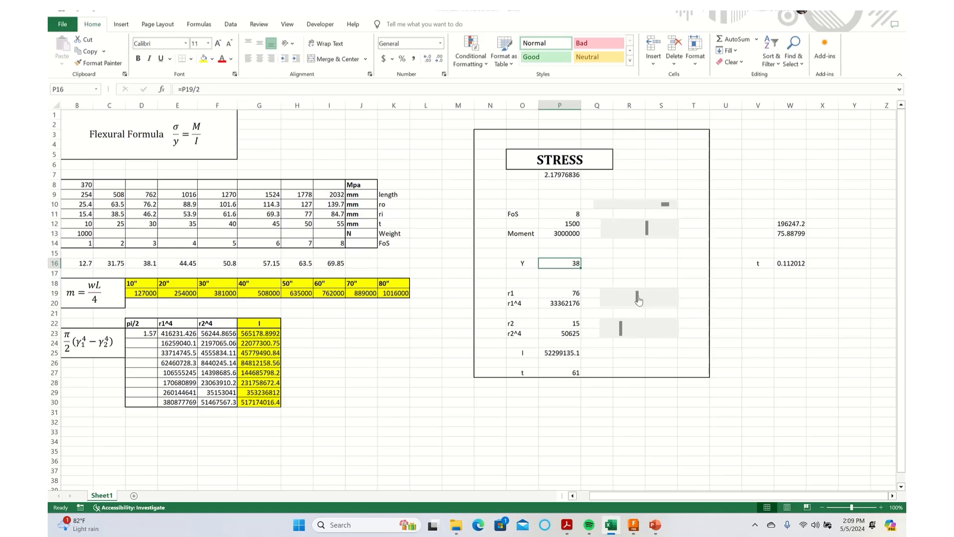
pyautogui.moveTo(638, 298); pyautogui.dragTo(643, 299)
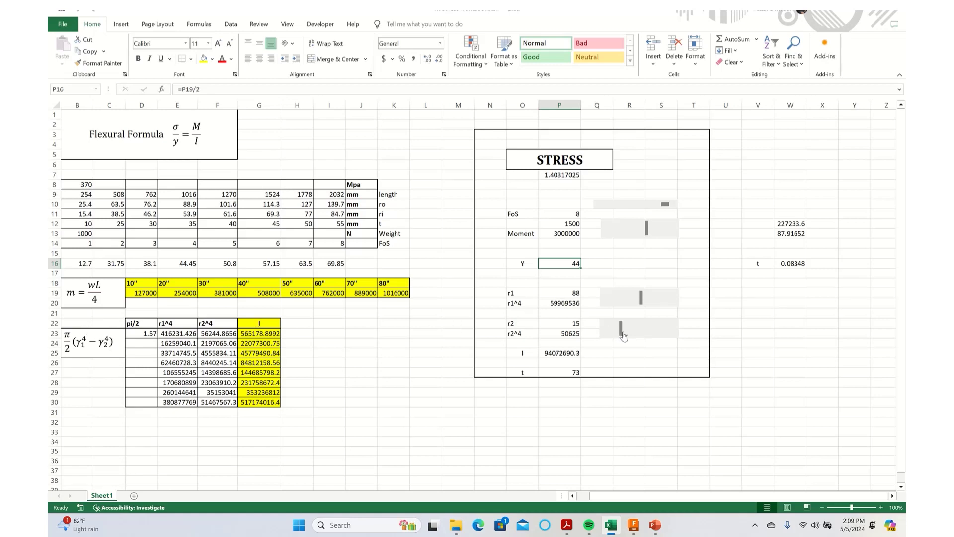
pyautogui.moveTo(621, 331); pyautogui.dragTo(635, 333)
pyautogui.moveTo(635, 332); pyautogui.dragTo(637, 334)
# - Lower r2 and set r1 to 136, giving Y 68, thickness 121 and stress about 0.38
pyautogui.click(629, 331)
pyautogui.moveTo(629, 331); pyautogui.dragTo(610, 331)
pyautogui.moveTo(642, 303); pyautogui.dragTo(647, 305)
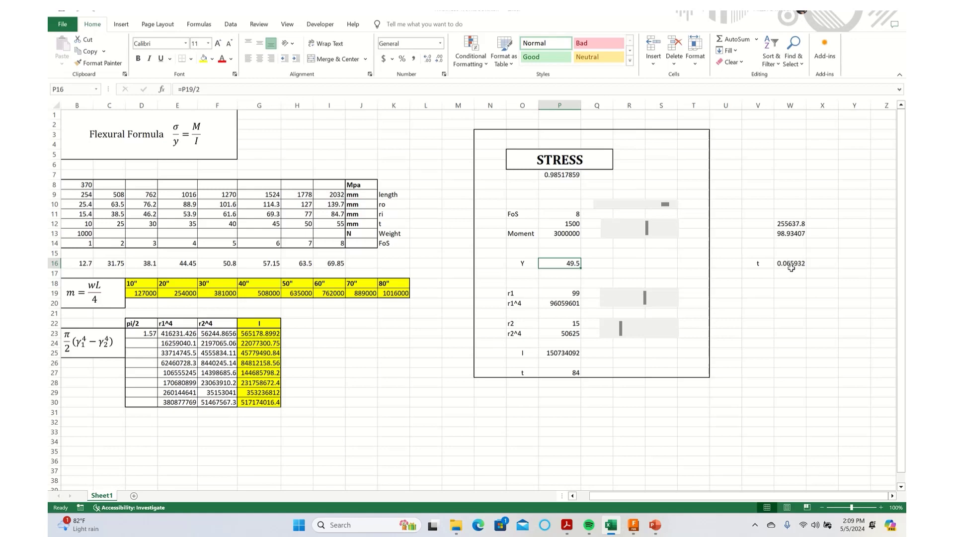
pyautogui.moveTo(645, 304)
pyautogui.mouseDown()
pyautogui.moveTo(664, 304)
pyautogui.moveTo(640, 307)
pyautogui.mouseUp()
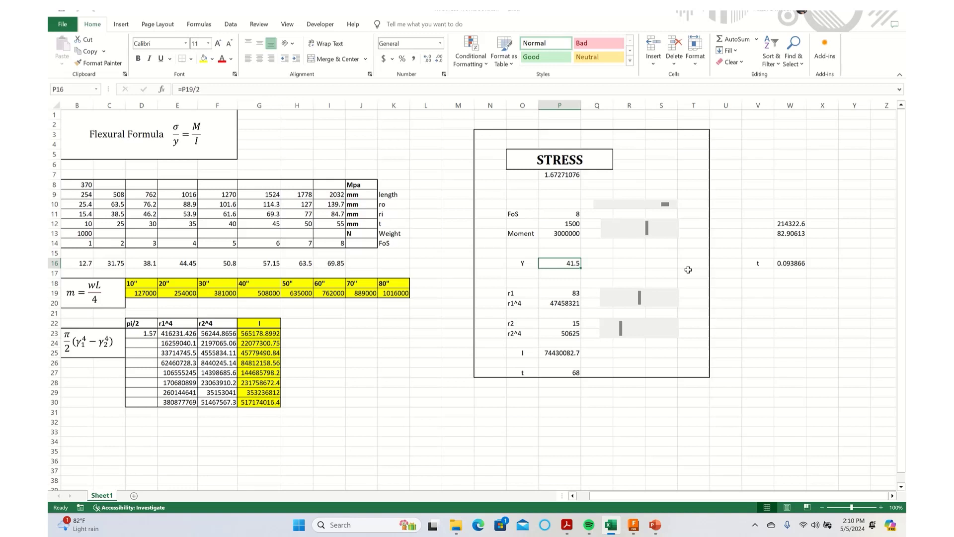
pyautogui.click(777, 224)
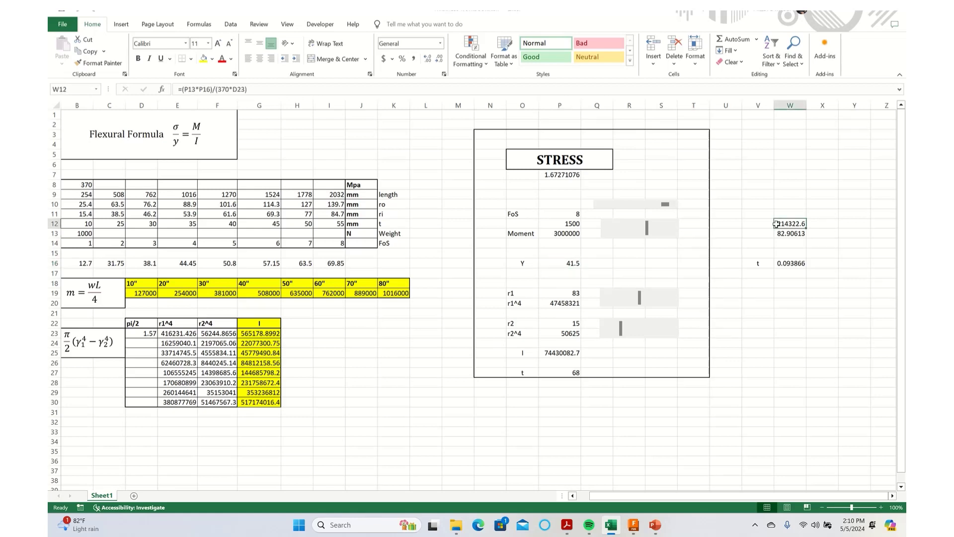
pyautogui.click(201, 89)
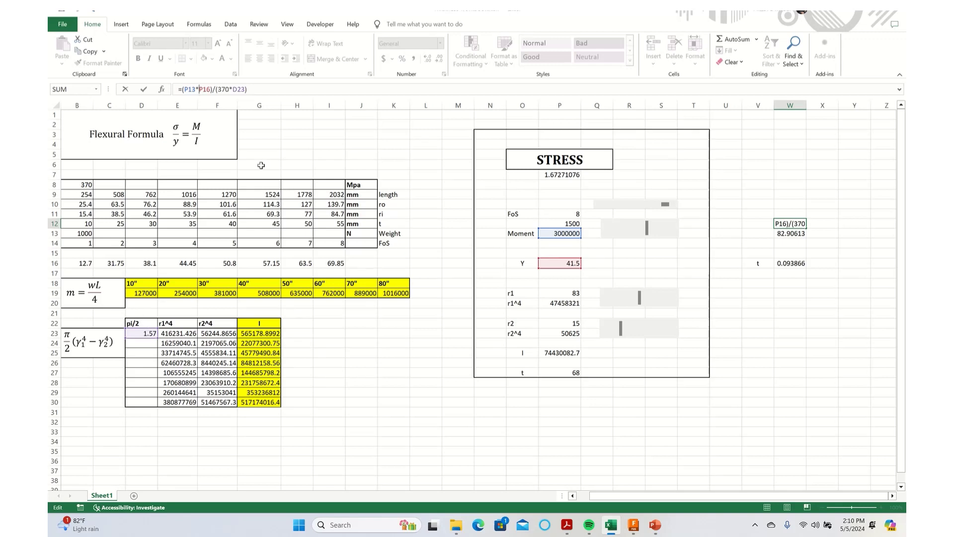
pyautogui.click(238, 92)
pyautogui.hotkey('ctrl', 'Return')
pyautogui.click(781, 233)
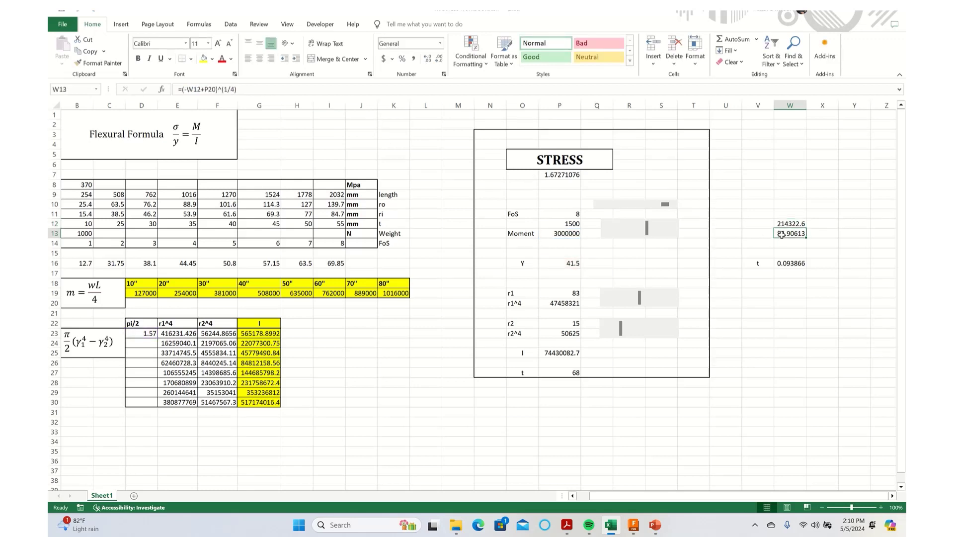
pyautogui.click(217, 90)
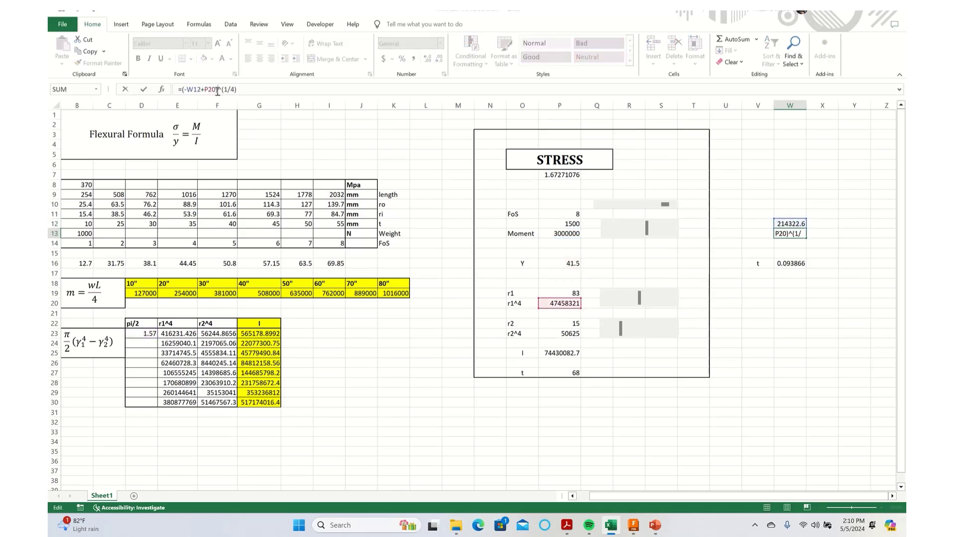
pyautogui.click(200, 90)
pyautogui.click(244, 92)
pyautogui.press('Return')
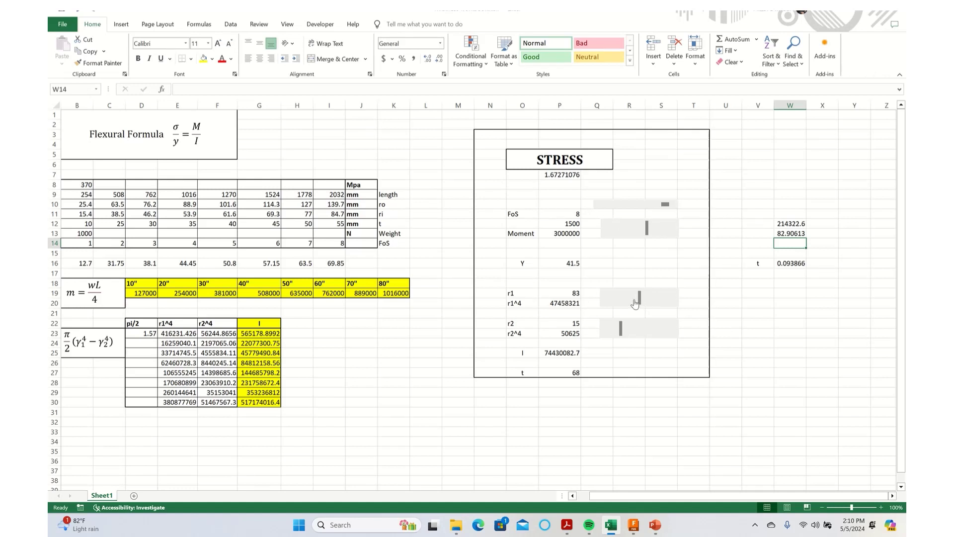
# - Set r1 to 100 and factor of safety to 3, giving moment 1125000 and stress 0.358
pyautogui.moveTo(640, 300); pyautogui.dragTo(646, 300)
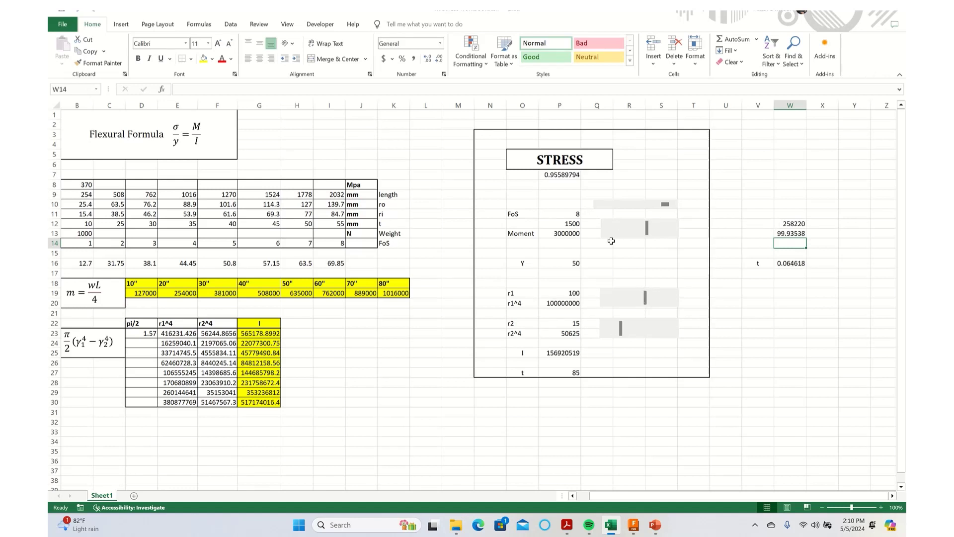
pyautogui.moveTo(666, 209); pyautogui.dragTo(616, 206)
pyautogui.moveTo(611, 206); pyautogui.dragTo(621, 205)
pyautogui.click(796, 226)
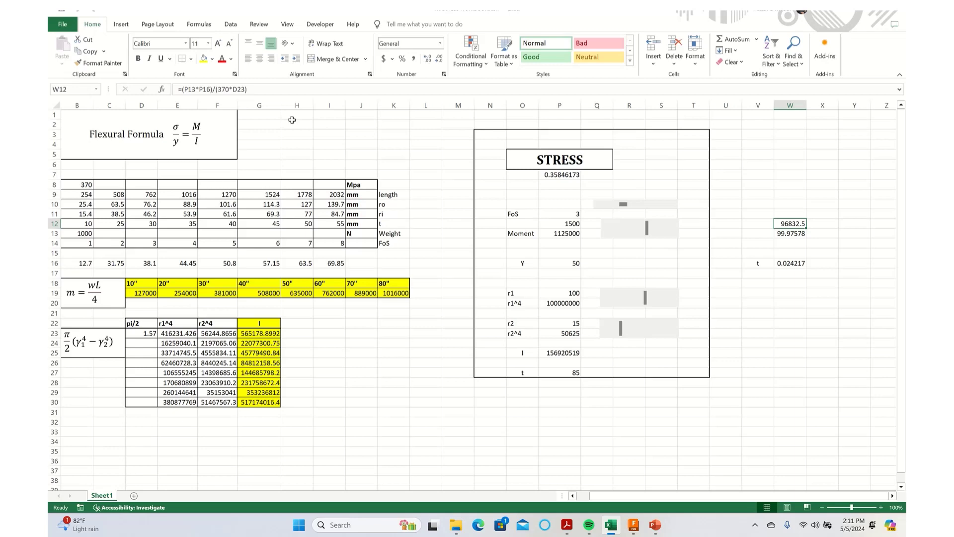
pyautogui.click(189, 90)
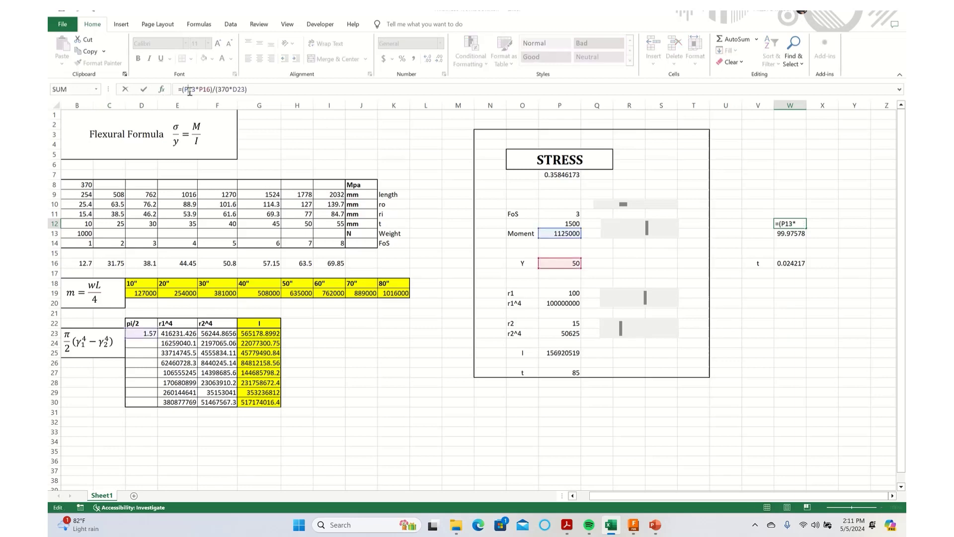
pyautogui.click(230, 93)
pyautogui.click(316, 134)
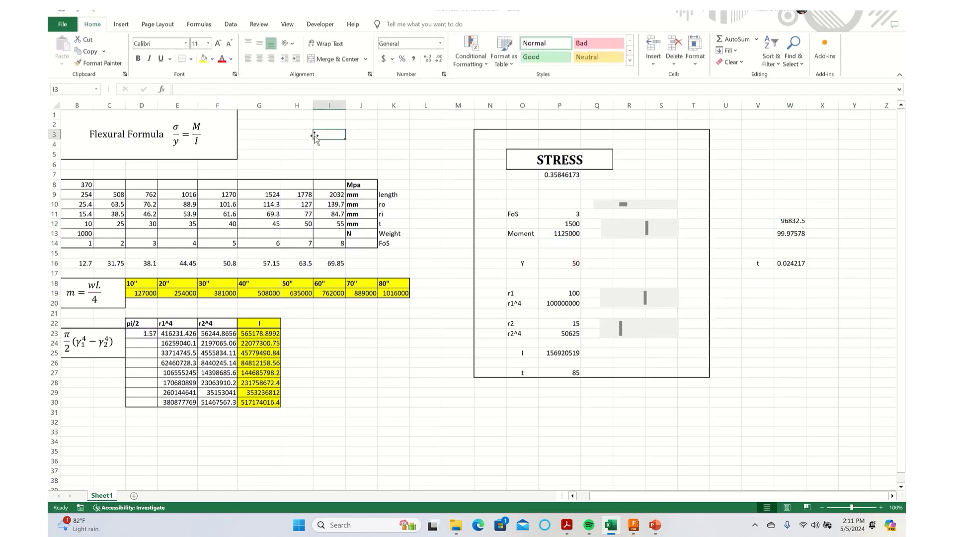